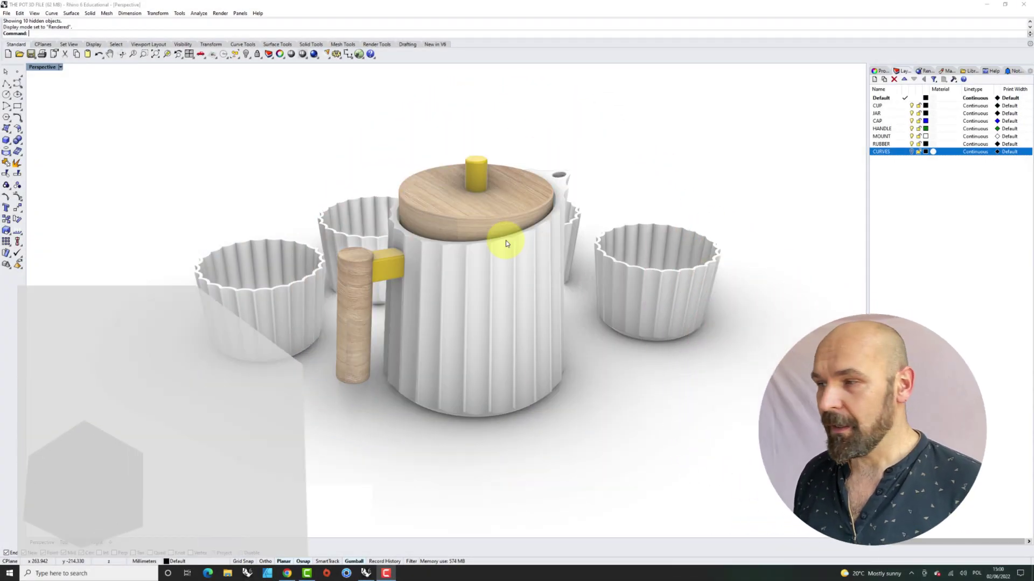
- Orbit the Perspective view around the rendered fluted teapot and four cups from several angles
{"action": "right_click_drag", "start_coordinate": [506, 240], "coordinate": [492, 267]}
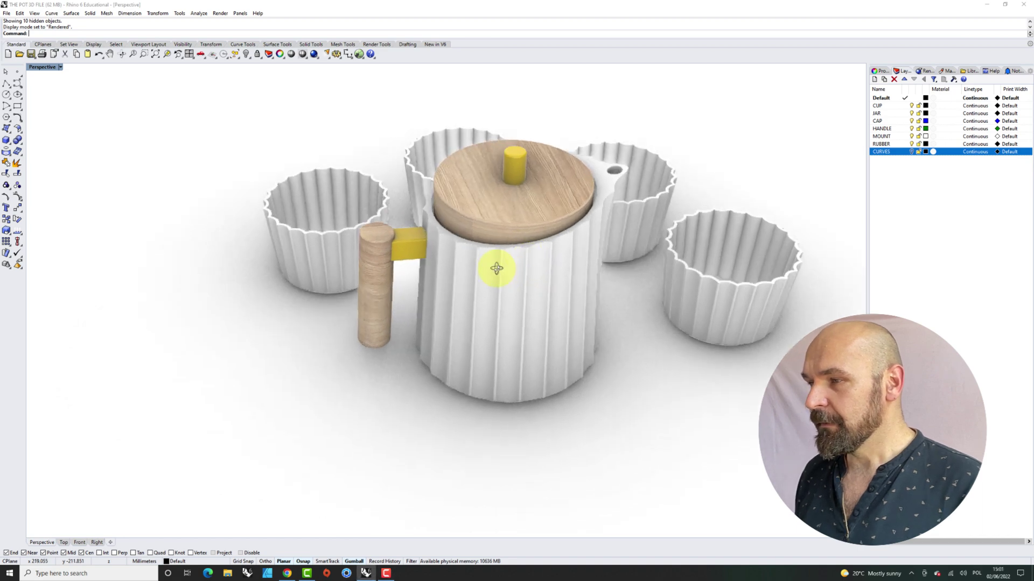
{"action": "scroll", "coordinate": [491, 267], "scroll_direction": "down", "scroll_amount": 2}
{"action": "scroll", "coordinate": [622, 194], "scroll_direction": "down", "scroll_amount": 2}
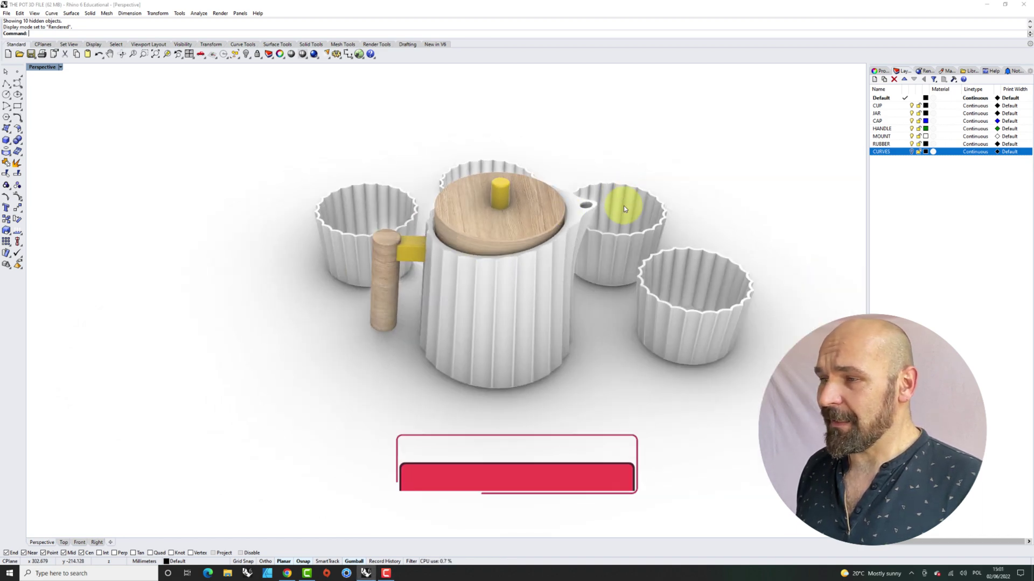
{"action": "right_click_drag", "start_coordinate": [619, 232], "coordinate": [332, 225]}
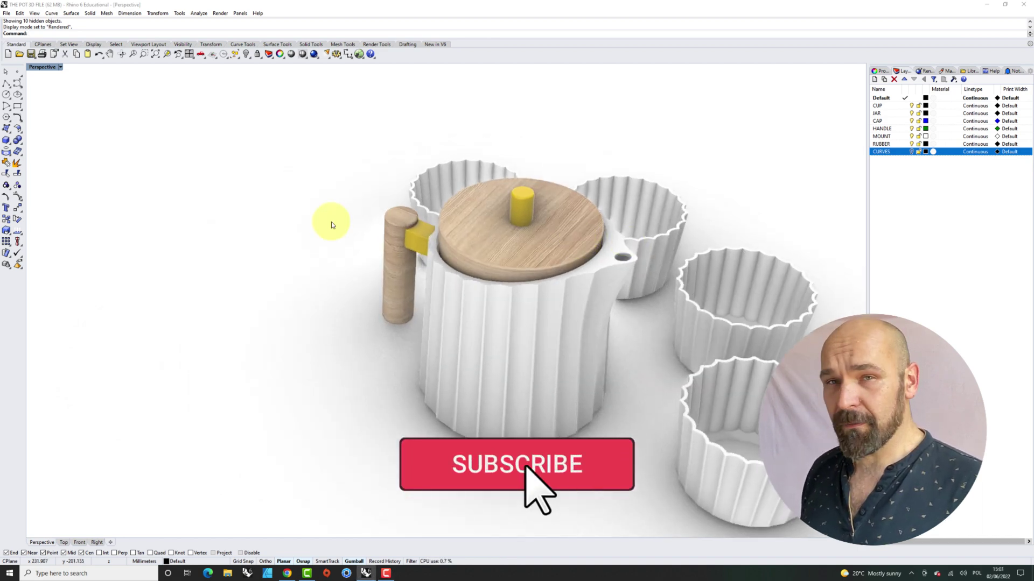
{"action": "scroll", "coordinate": [331, 224], "scroll_direction": "down", "scroll_amount": 2}
{"action": "right_click_drag", "start_coordinate": [681, 347], "coordinate": [650, 338]}
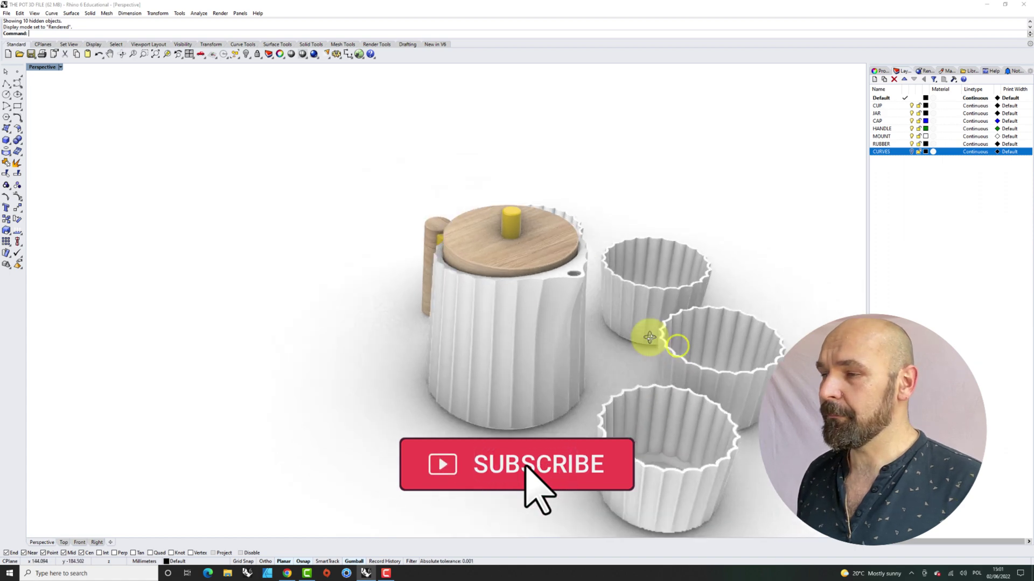
{"action": "scroll", "coordinate": [480, 259], "scroll_direction": "down", "scroll_amount": 2}
{"action": "scroll", "coordinate": [545, 295], "scroll_direction": "down", "scroll_amount": 2}
{"action": "mouse_move", "coordinate": [544, 296]}
{"action": "right_mouse_down"}
{"action": "mouse_move", "coordinate": [553, 277]}
{"action": "mouse_move", "coordinate": [534, 291]}
{"action": "mouse_move", "coordinate": [439, 271]}
{"action": "right_mouse_up"}
{"action": "scroll", "coordinate": [553, 277], "scroll_direction": "up", "scroll_amount": 3}
{"action": "scroll", "coordinate": [527, 280], "scroll_direction": "down", "scroll_amount": 1}
{"action": "scroll", "coordinate": [549, 289], "scroll_direction": "up", "scroll_amount": 2}
{"action": "right_click_drag", "start_coordinate": [568, 290], "coordinate": [523, 288]}
{"action": "scroll", "coordinate": [330, 243], "scroll_direction": "down", "scroll_amount": 1}
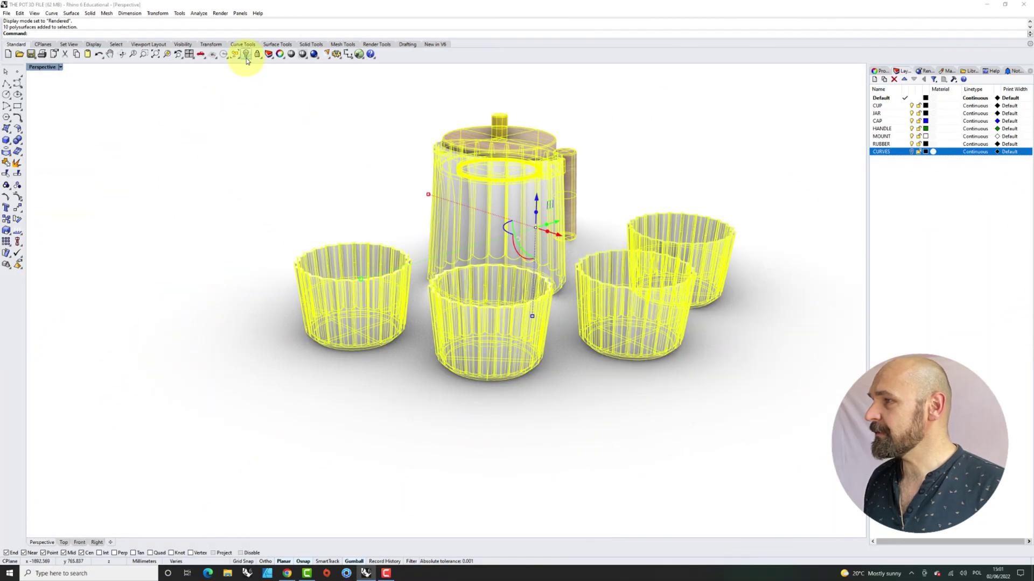
- Hide the teapot and cups, turn on the CURVES layer, and switch to Shaded display
{"action": "left_click", "coordinate": [247, 55]}
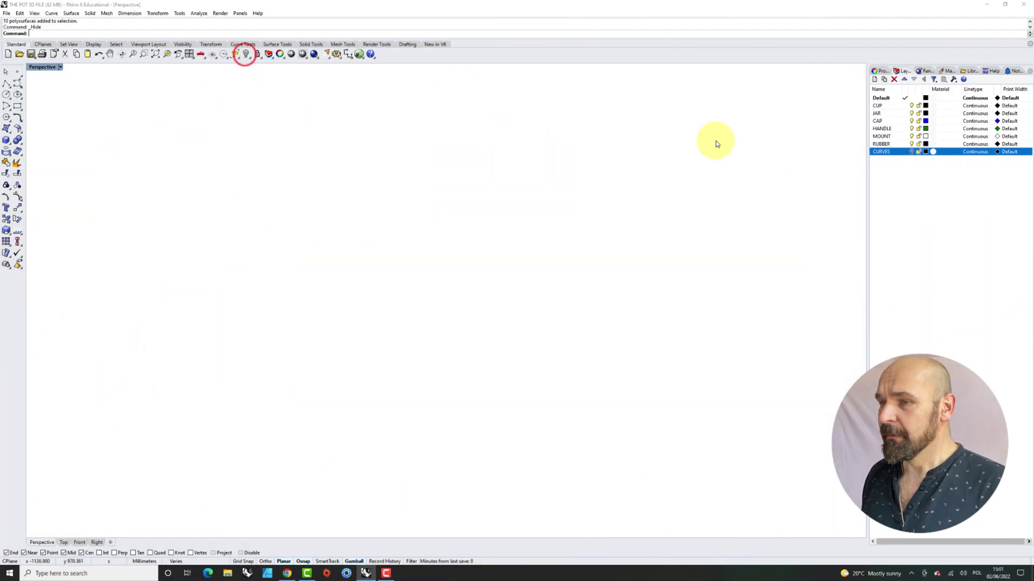
{"action": "left_click", "coordinate": [913, 151]}
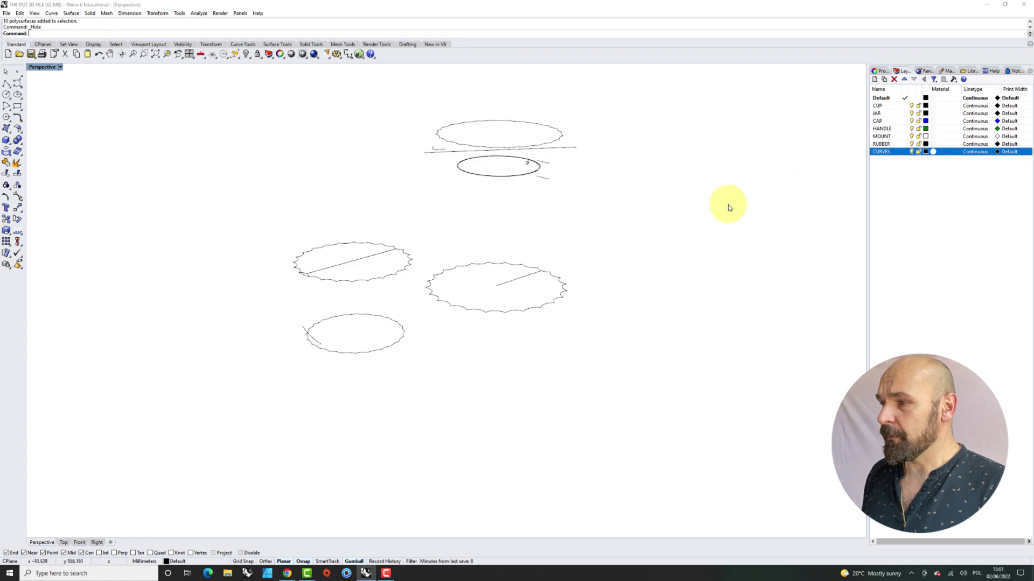
{"action": "left_click", "coordinate": [61, 67]}
{"action": "left_click", "coordinate": [66, 96]}
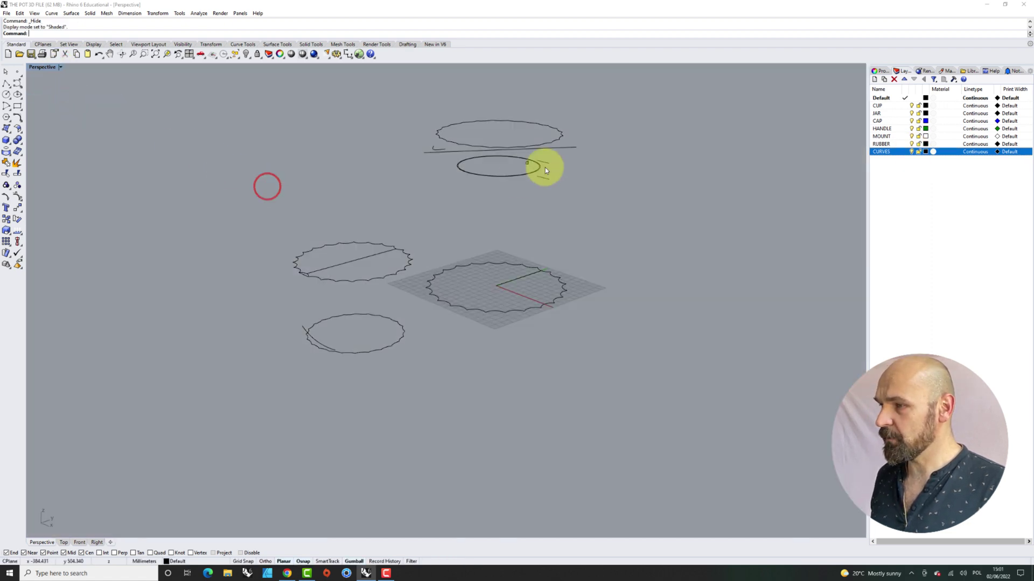
{"action": "scroll", "coordinate": [546, 168], "scroll_direction": "up", "scroll_amount": 2}
- Select the scalloped cup curves and isolate them, viewed from a higher angle
{"action": "right_click_drag", "start_coordinate": [586, 210], "coordinate": [624, 314]}
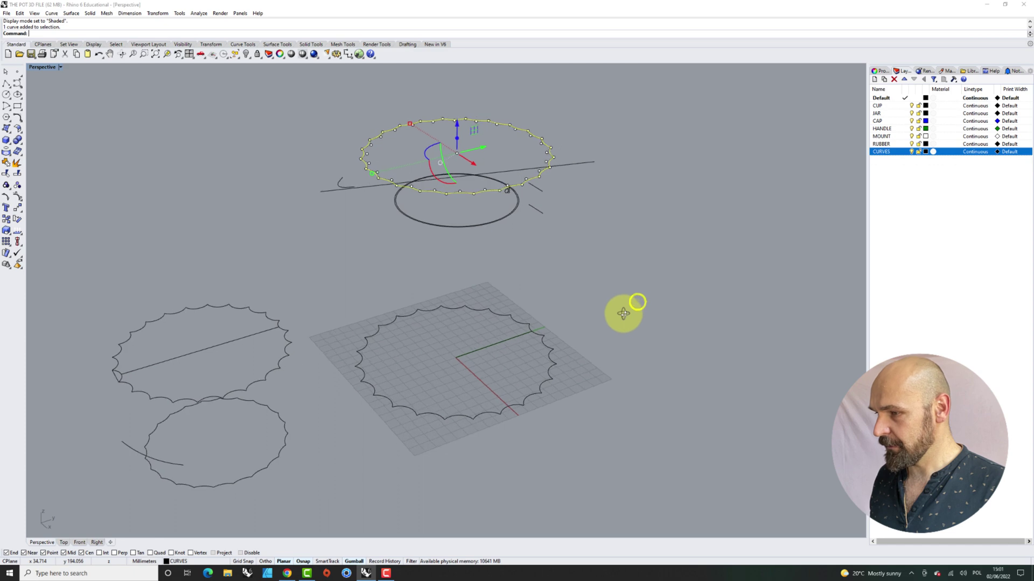
{"action": "left_click", "coordinate": [557, 368], "text": "shift"}
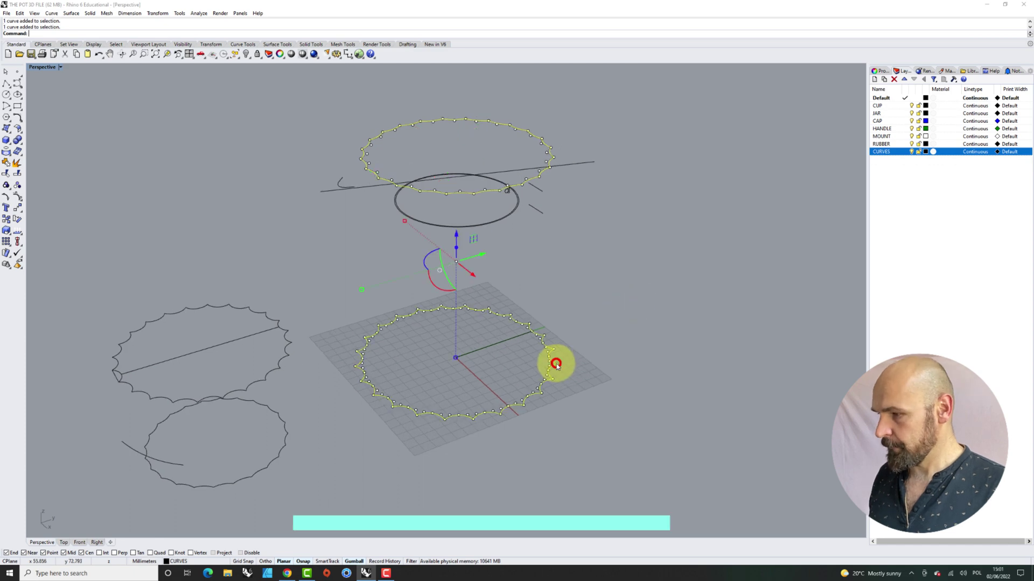
{"action": "left_click", "coordinate": [250, 56]}
{"action": "left_click", "coordinate": [280, 70]}
{"action": "left_click", "coordinate": [708, 293]}
{"action": "right_click_drag", "start_coordinate": [708, 292], "coordinate": [565, 255]}
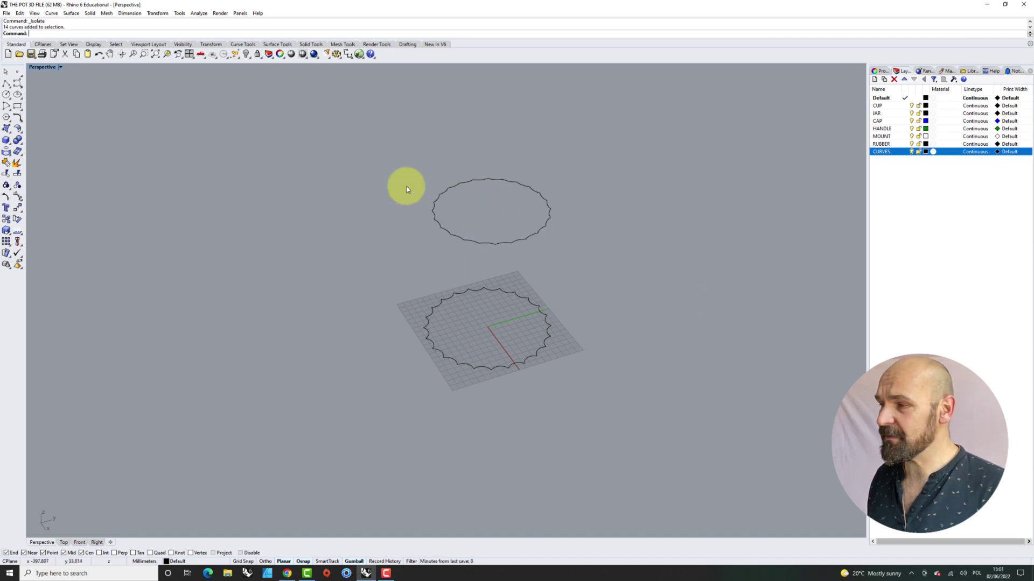
{"action": "scroll", "coordinate": [417, 190], "scroll_direction": "up", "scroll_amount": 5}
{"action": "scroll", "coordinate": [441, 198], "scroll_direction": "down", "scroll_amount": 2}
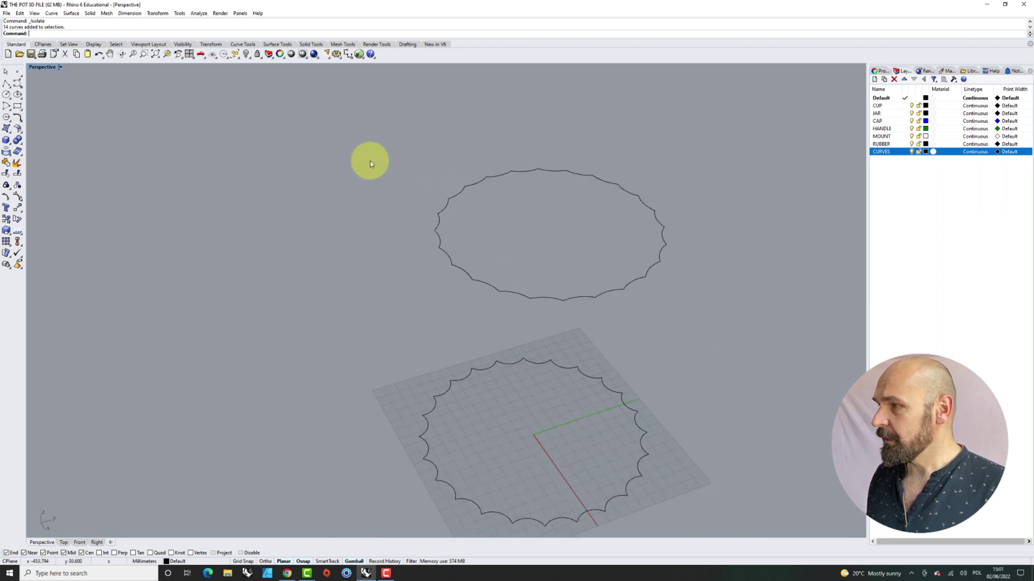
- Undo Isolate to restore every profile curve, then show the hidden teapot and cups
{"action": "key", "text": "ctrl+z"}
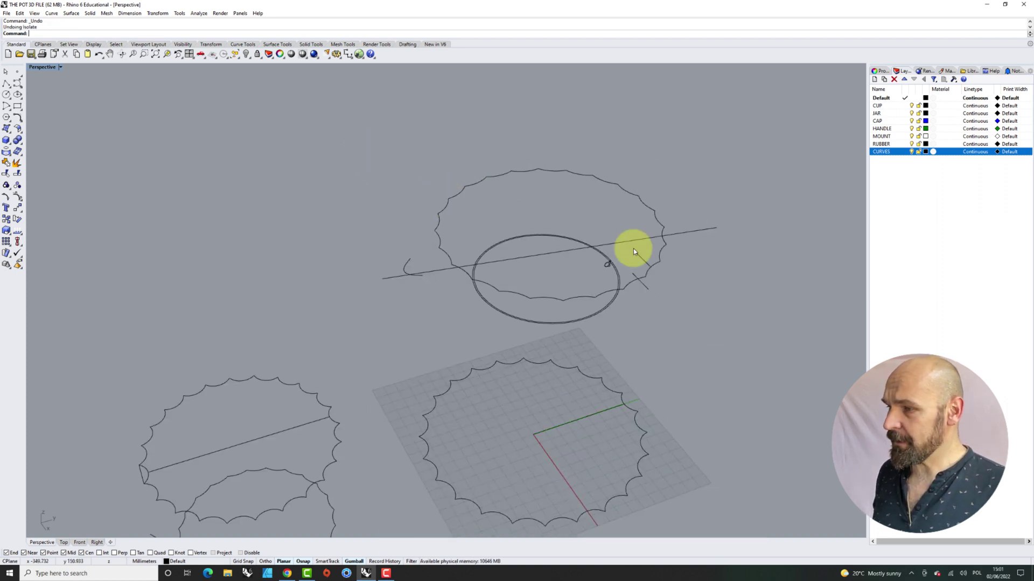
{"action": "mouse_move", "coordinate": [707, 358]}
{"action": "right_mouse_down"}
{"action": "mouse_move", "coordinate": [704, 327]}
{"action": "mouse_move", "coordinate": [608, 226]}
{"action": "right_mouse_up"}
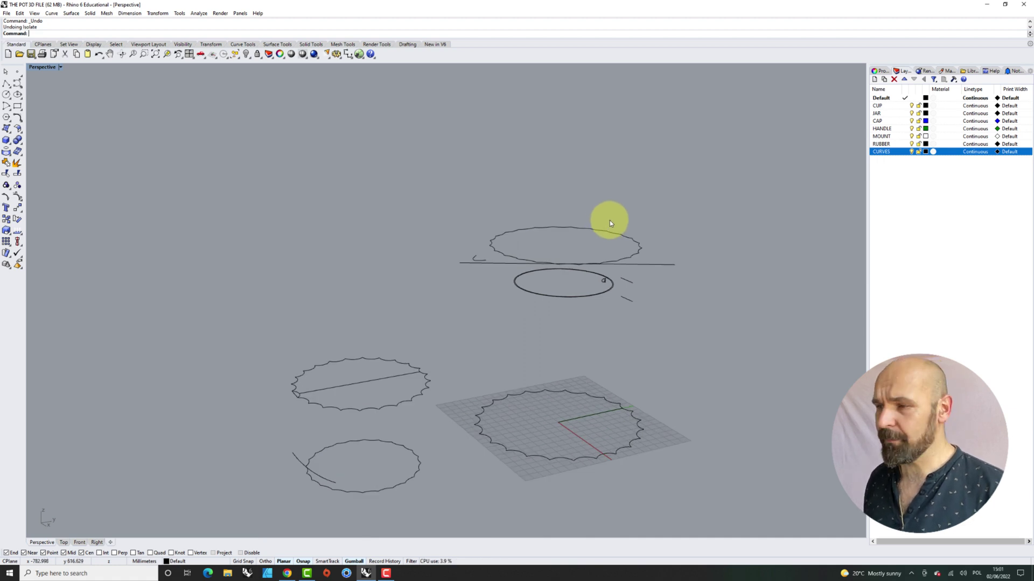
{"action": "right_click_drag", "start_coordinate": [650, 224], "coordinate": [638, 234]}
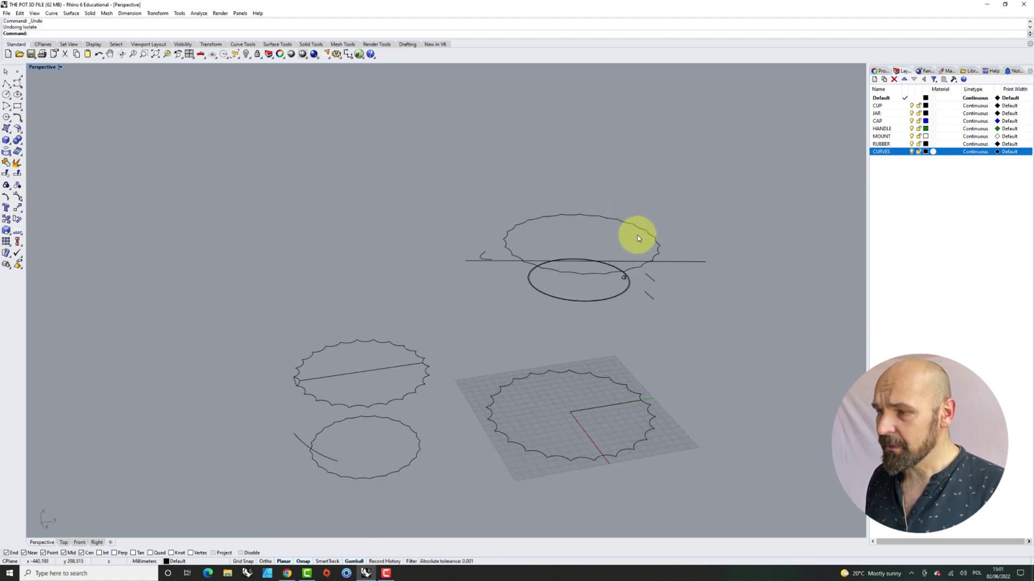
{"action": "scroll", "coordinate": [663, 333], "scroll_direction": "up", "scroll_amount": 1}
{"action": "scroll", "coordinate": [628, 330], "scroll_direction": "up", "scroll_amount": 3}
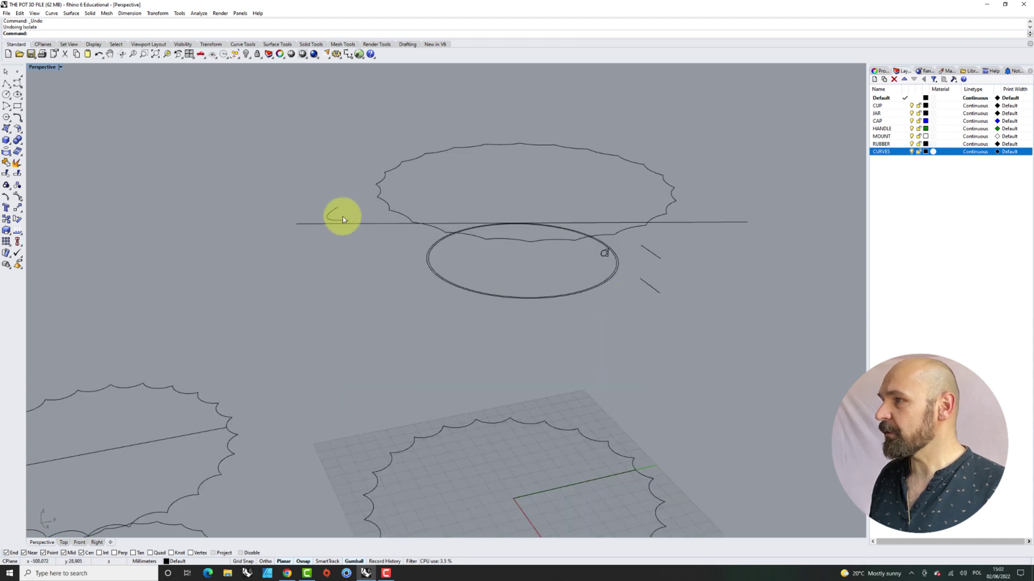
{"action": "scroll", "coordinate": [319, 212], "scroll_direction": "up", "scroll_amount": 1}
{"action": "scroll", "coordinate": [320, 212], "scroll_direction": "up", "scroll_amount": 3}
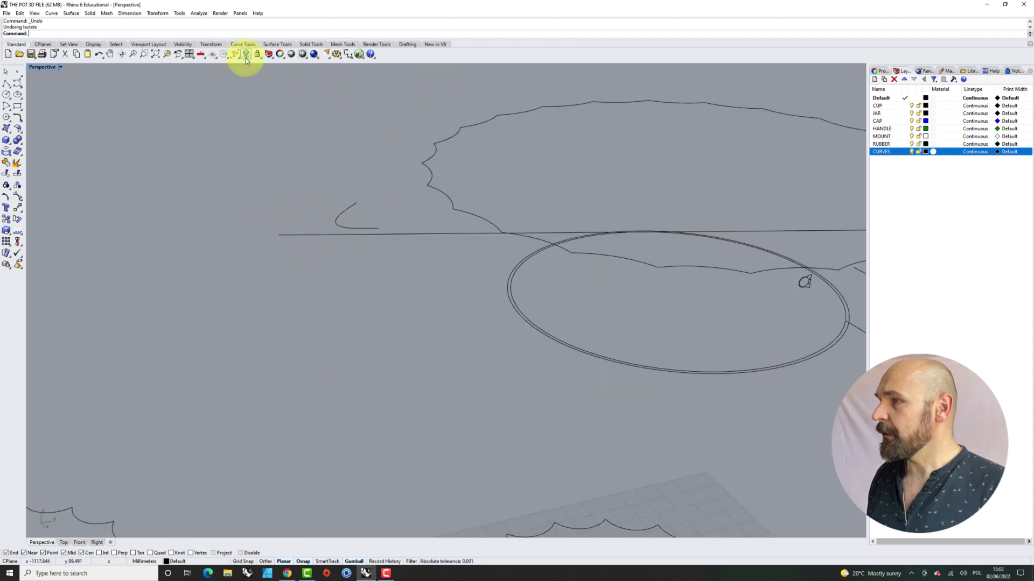
{"action": "scroll", "coordinate": [456, 261], "scroll_direction": "down", "scroll_amount": 5}
{"action": "scroll", "coordinate": [461, 203], "scroll_direction": "down", "scroll_amount": 1}
{"action": "scroll", "coordinate": [418, 296], "scroll_direction": "up", "scroll_amount": 2}
{"action": "scroll", "coordinate": [429, 374], "scroll_direction": "down", "scroll_amount": 1}
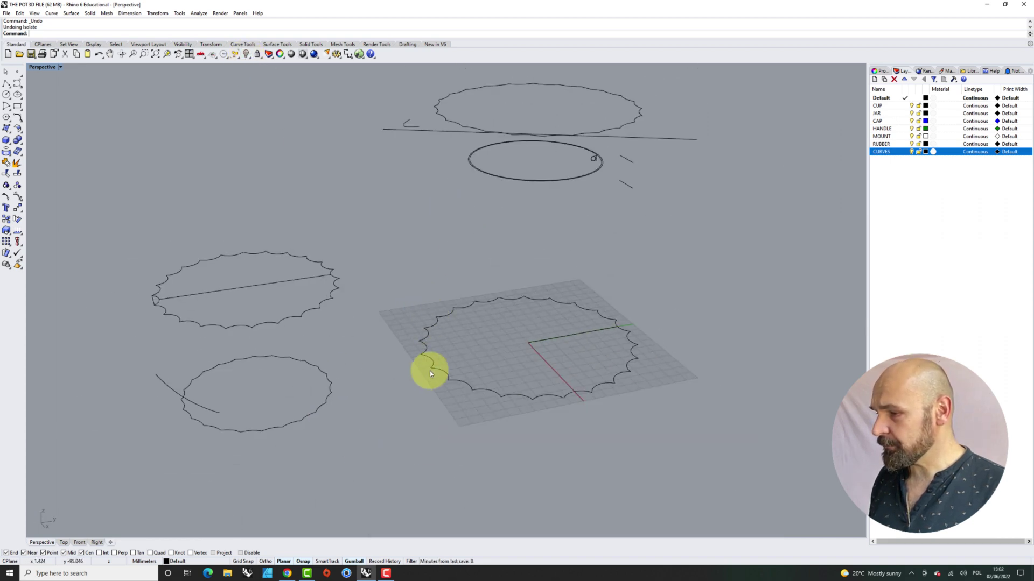
{"action": "left_click", "coordinate": [246, 56]}
{"action": "scroll", "coordinate": [484, 364], "scroll_direction": "down", "scroll_amount": 1}
{"action": "right_click_drag", "start_coordinate": [513, 439], "coordinate": [521, 389]}
{"action": "scroll", "coordinate": [529, 376], "scroll_direction": "up", "scroll_amount": 4}
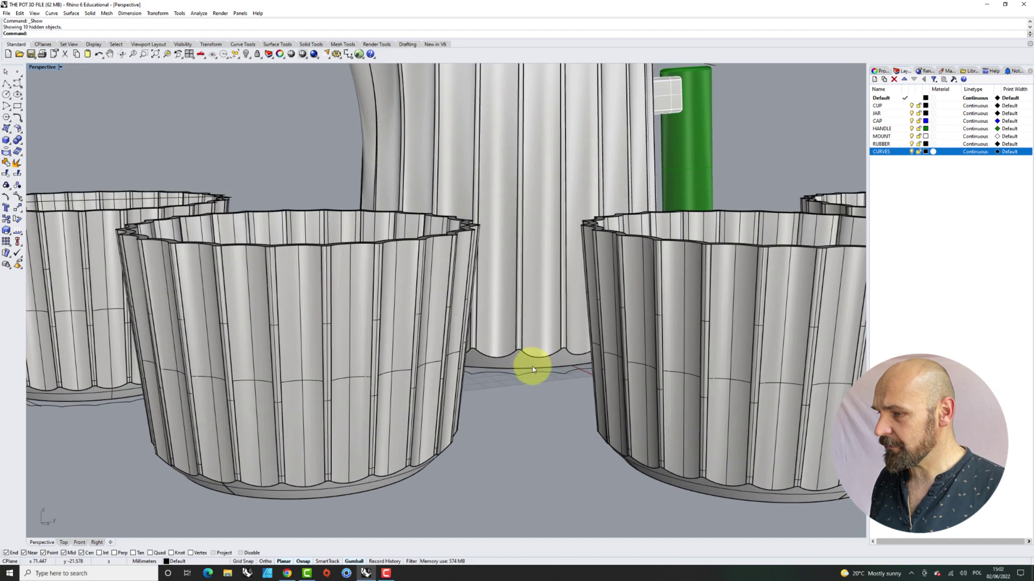
{"action": "scroll", "coordinate": [532, 369], "scroll_direction": "down", "scroll_amount": 2}
{"action": "scroll", "coordinate": [532, 363], "scroll_direction": "down", "scroll_amount": 2}
{"action": "scroll", "coordinate": [534, 388], "scroll_direction": "down", "scroll_amount": 2}
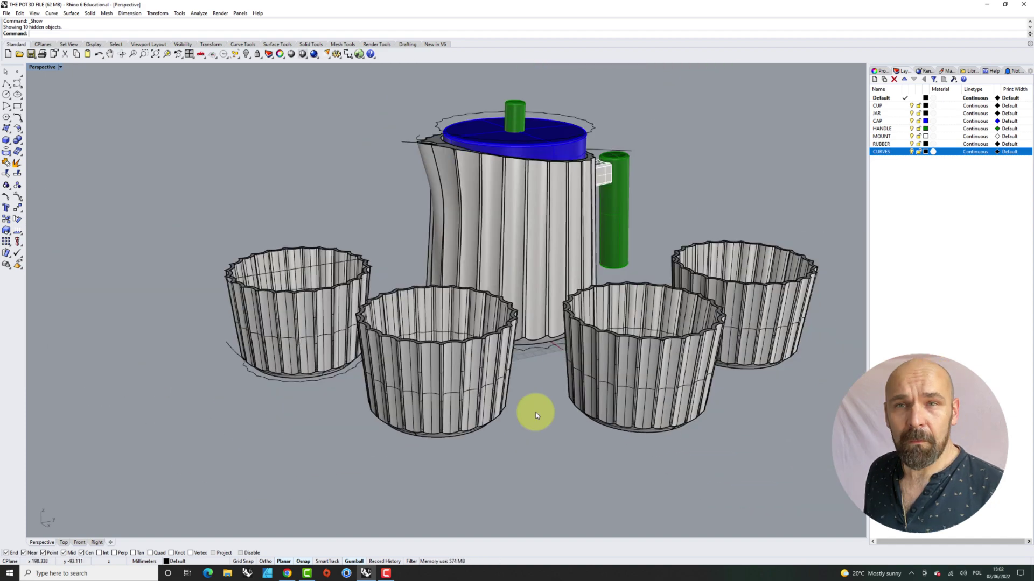